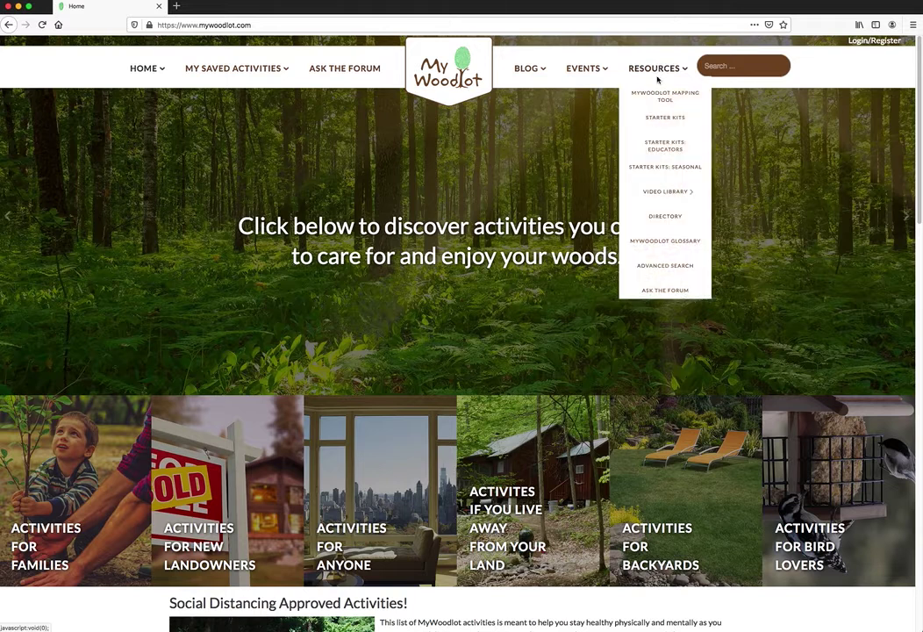
Step: Open the MyWoodlot Mapping Tool from the site's resources and dismiss its welcome message
{"action": "left_click", "coordinate": [659, 93]}
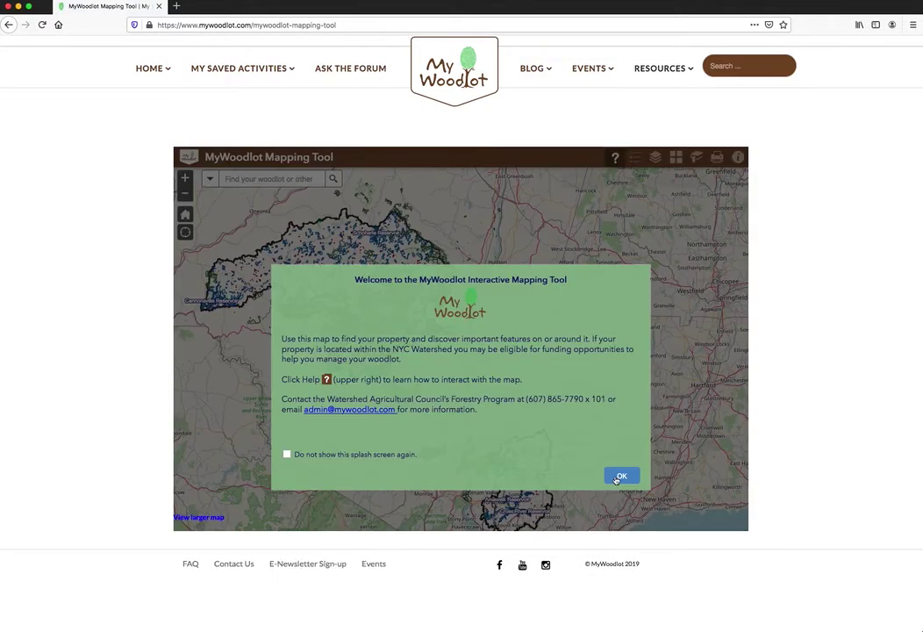
{"action": "left_click", "coordinate": [618, 475]}
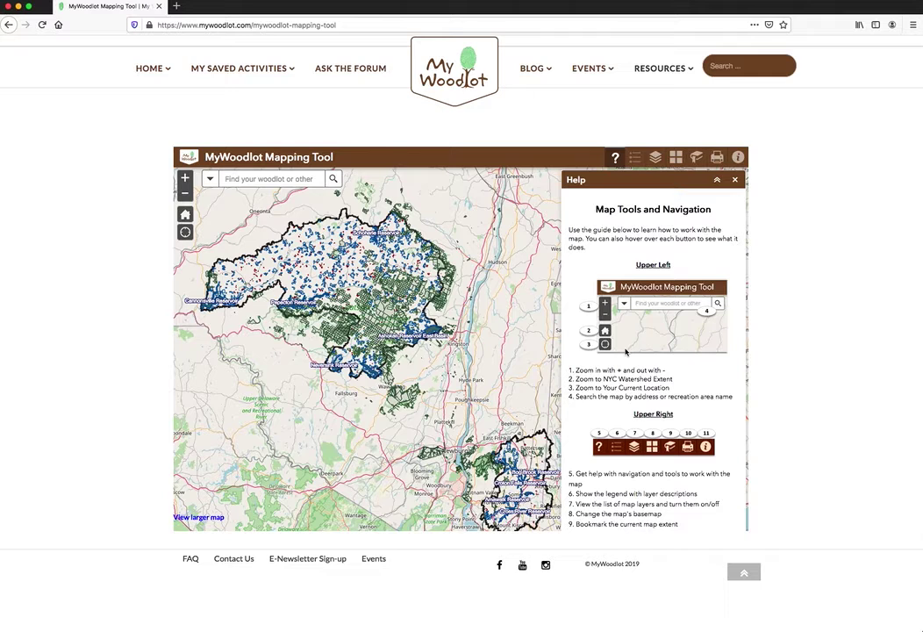
Step: Zoom and pan the map around the Catskill reservoirs, and return it to the full NYC watershed extent
{"action": "left_click", "coordinate": [185, 180]}
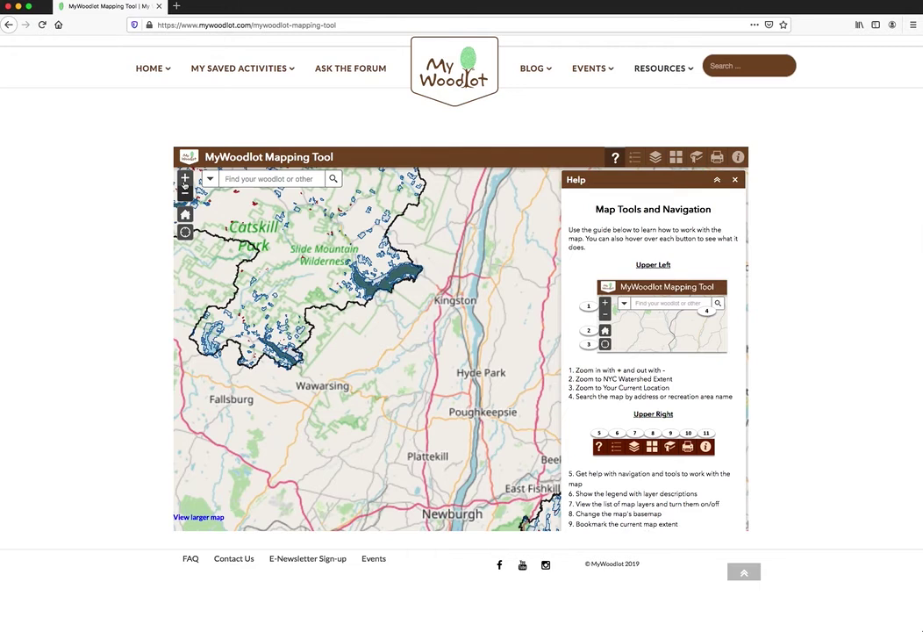
{"action": "left_click", "coordinate": [185, 193]}
{"action": "left_click", "coordinate": [186, 179]}
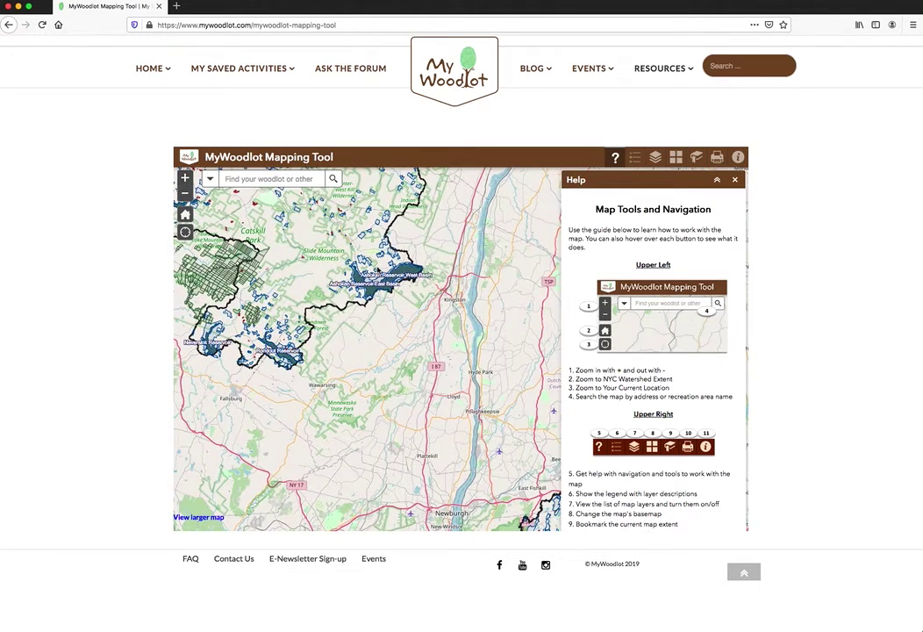
{"action": "left_click_drag", "start_coordinate": [330, 286], "coordinate": [449, 422]}
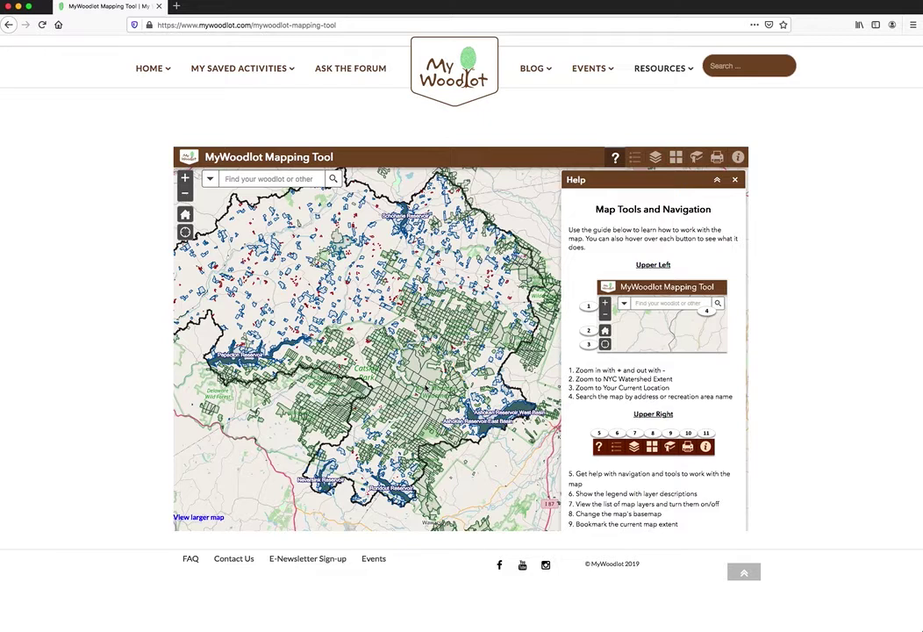
{"action": "left_click", "coordinate": [185, 216]}
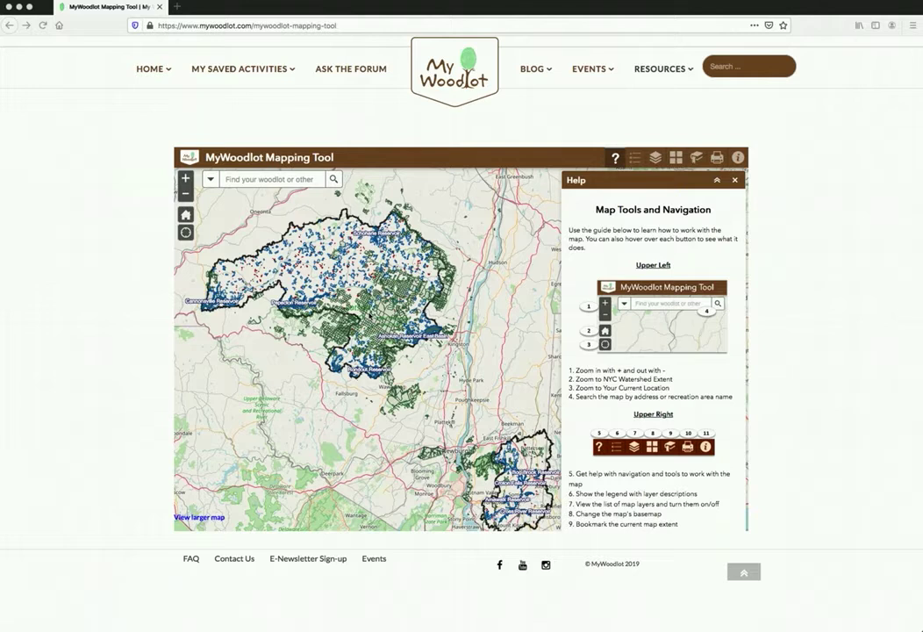
Step: Search the map for "schoh", go to the Schoharie Reservoir suggestion and close its information popup
{"action": "left_click", "coordinate": [275, 179]}
{"action": "type", "text": "schoh"}
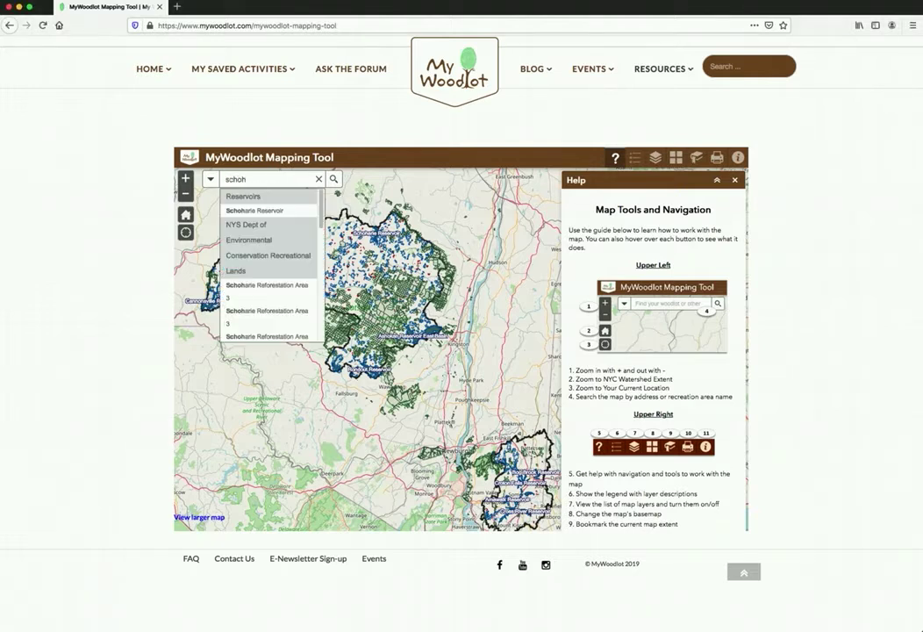
{"action": "left_click", "coordinate": [269, 210]}
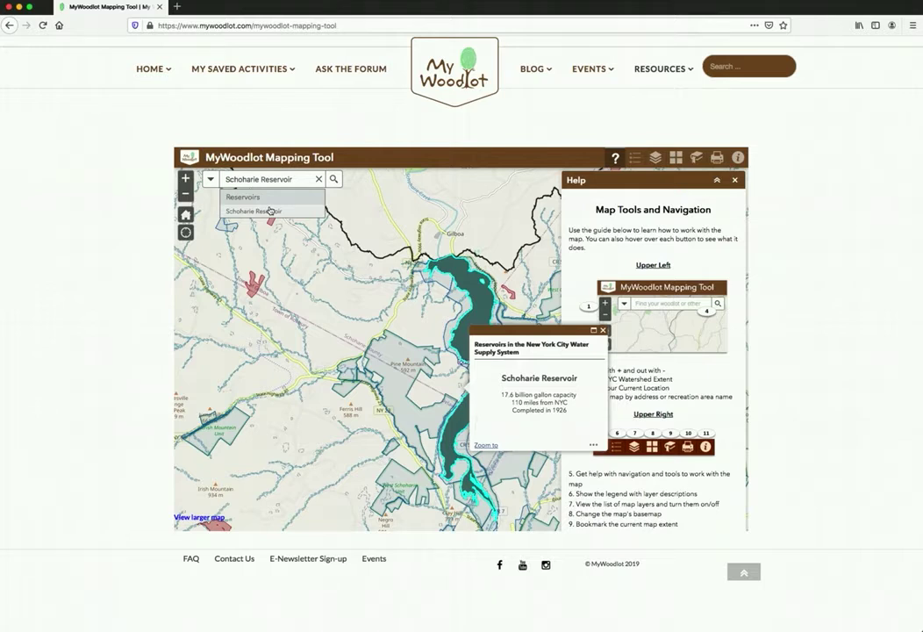
{"action": "left_click", "coordinate": [603, 331]}
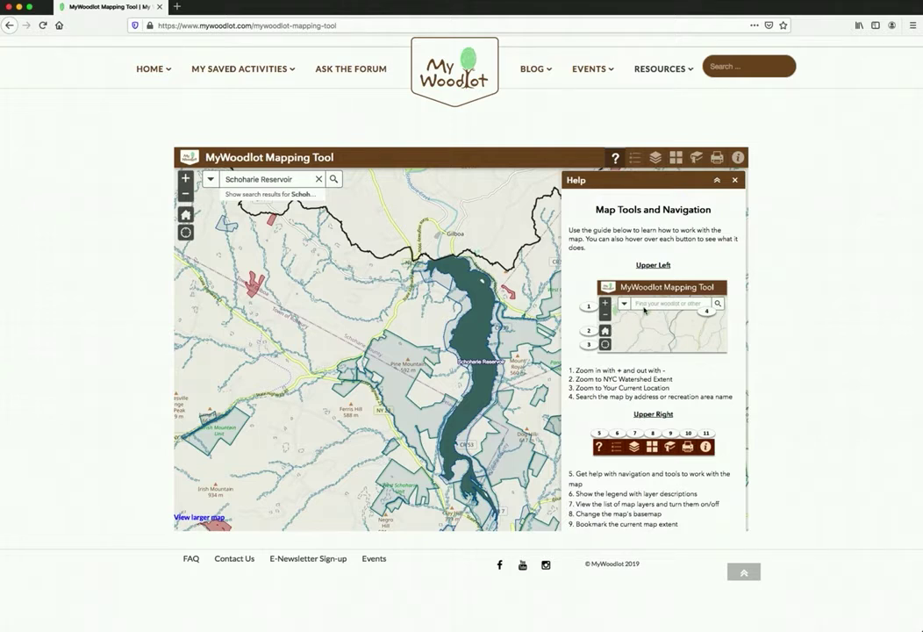
Step: Read the legend and layer descriptions, starting with the Forestry Program Stewardship Projects
{"action": "left_click", "coordinate": [638, 158]}
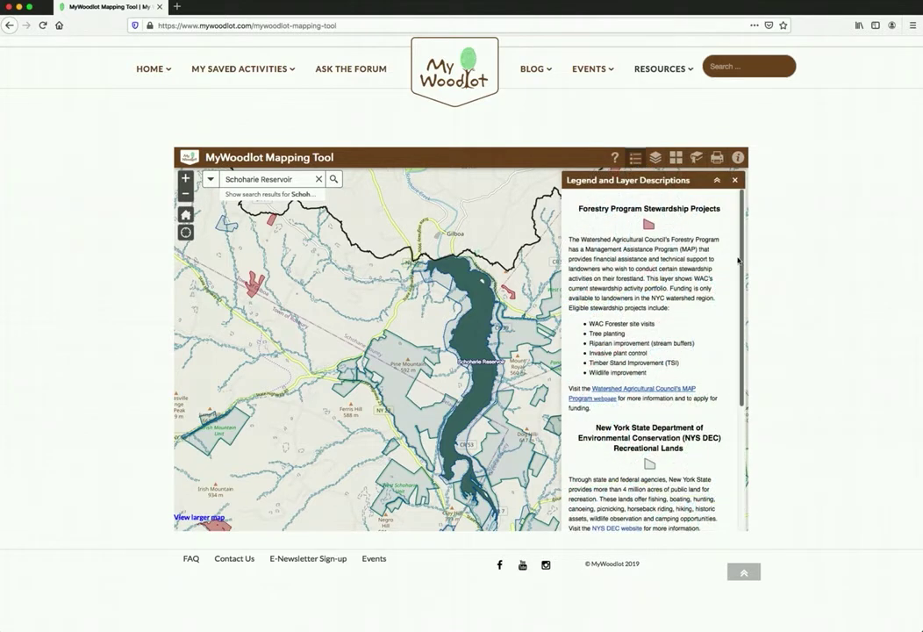
{"action": "left_click_drag", "start_coordinate": [739, 260], "coordinate": [721, 278]}
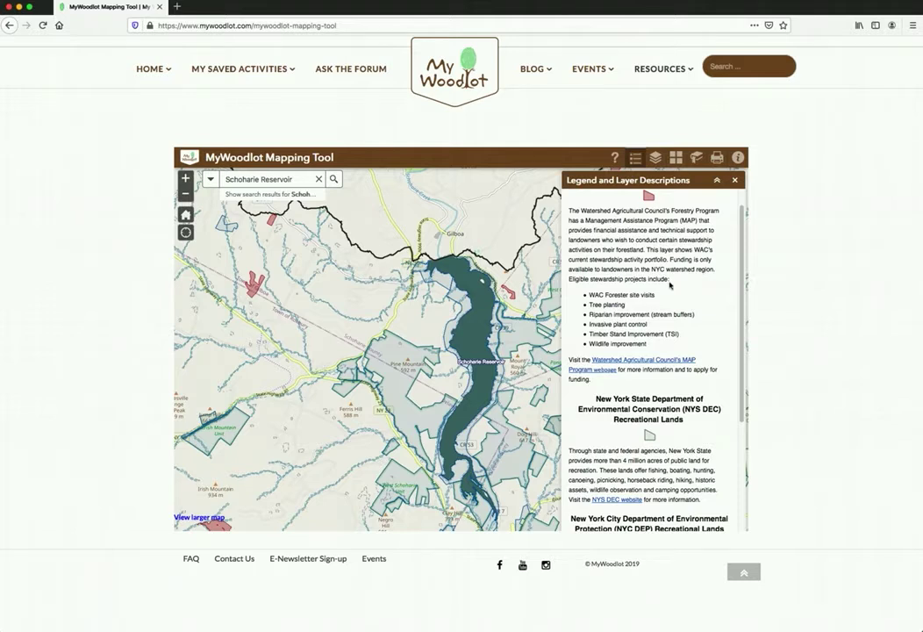
Step: Try hiding the Reservoirs and NYC Watershed Boundaries layers, and turn both back on
{"action": "left_click", "coordinate": [654, 158]}
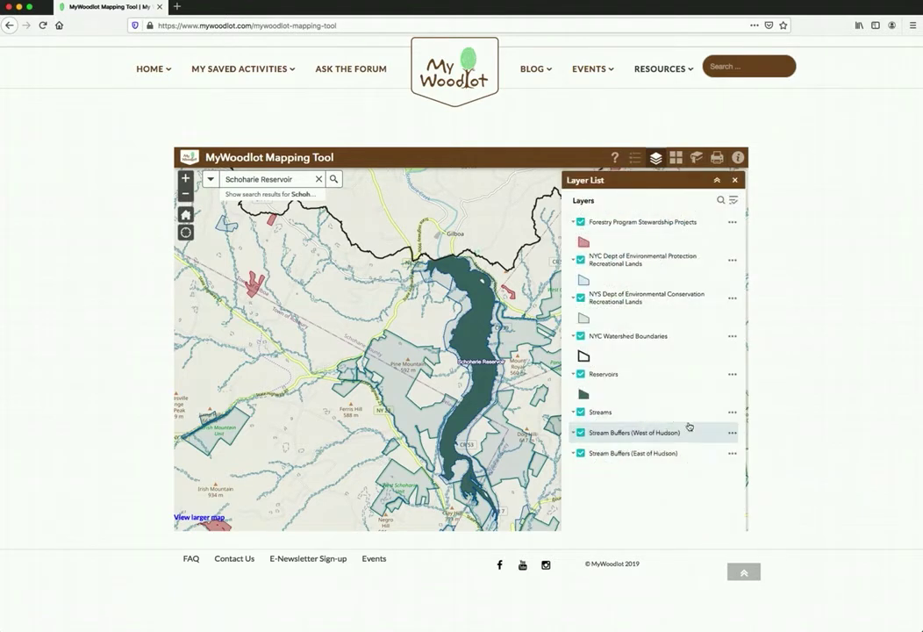
{"action": "left_click", "coordinate": [580, 374]}
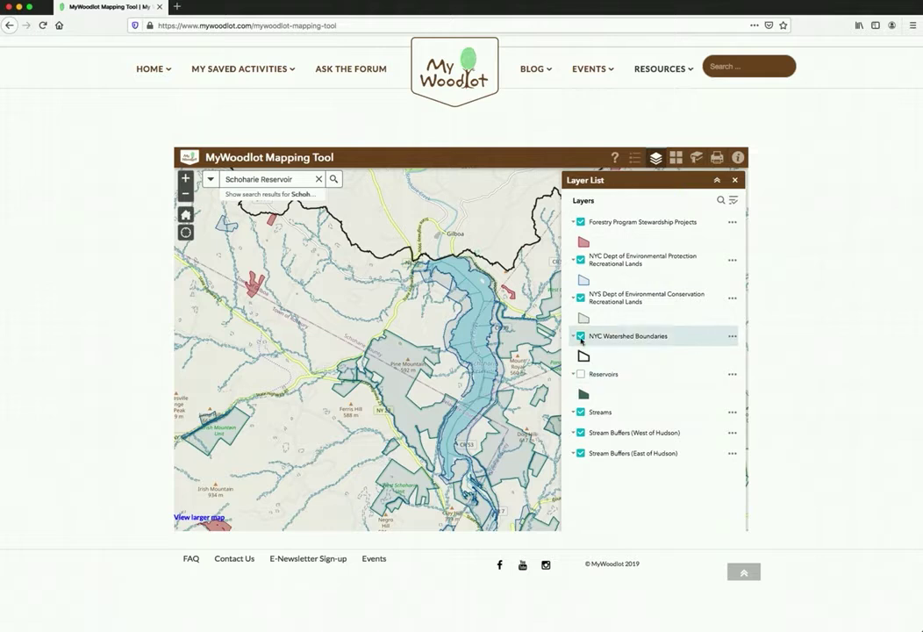
{"action": "left_click", "coordinate": [581, 336]}
{"action": "left_click", "coordinate": [581, 337]}
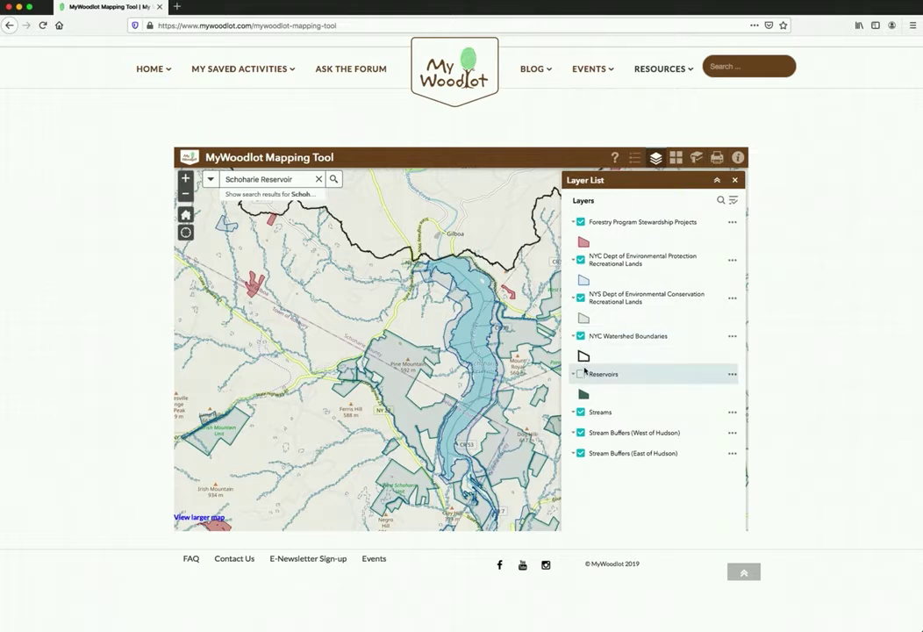
{"action": "left_click", "coordinate": [581, 374]}
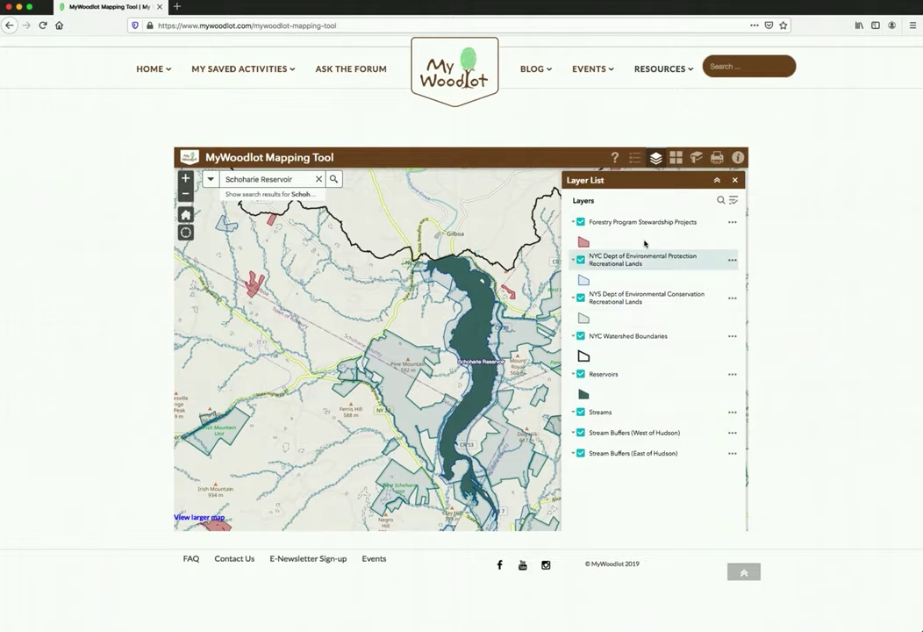
Step: Change the map's basemap to Imagery Hybrid and close the basemap gallery
{"action": "left_click", "coordinate": [677, 159]}
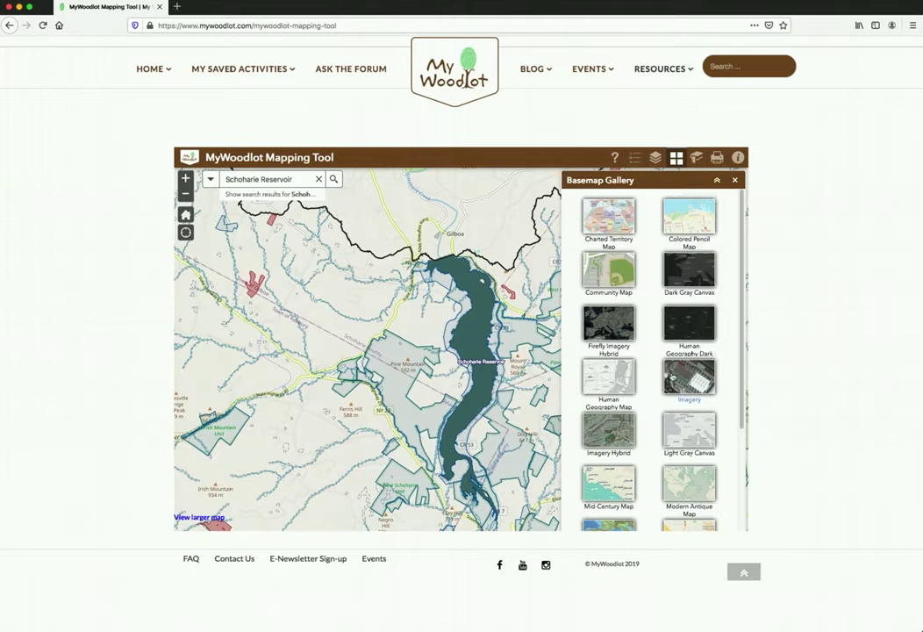
{"action": "left_click", "coordinate": [672, 323]}
{"action": "left_click", "coordinate": [611, 430]}
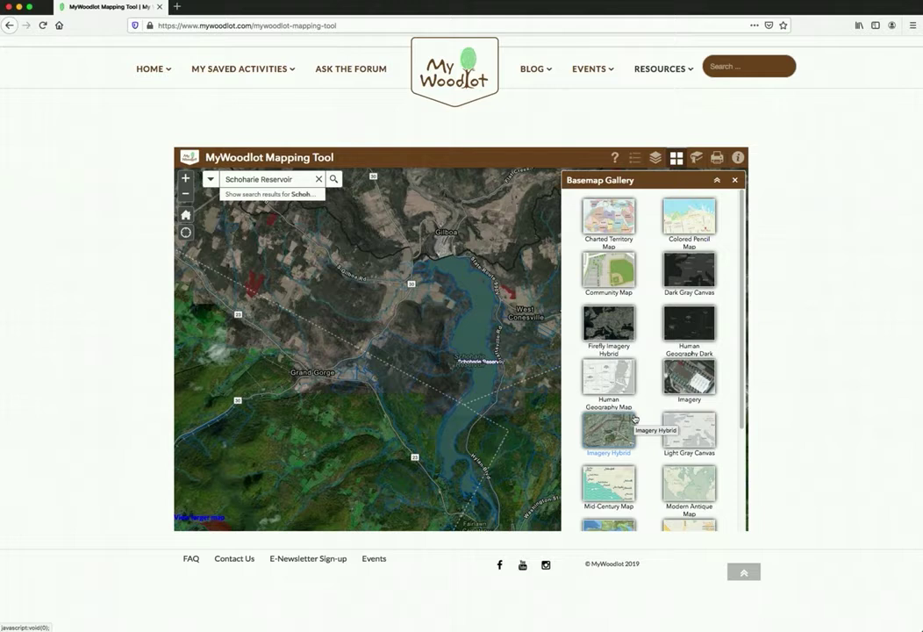
{"action": "left_click", "coordinate": [676, 157]}
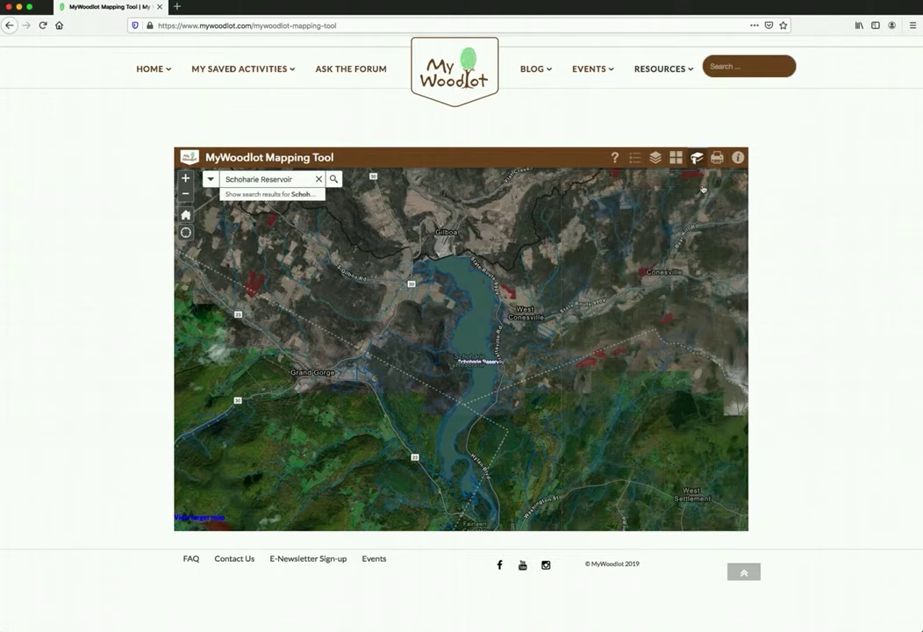
Step: Bookmark the current map extent under the name Schoharie and go to that bookmark
{"action": "left_click", "coordinate": [697, 159]}
{"action": "left_click", "coordinate": [590, 205]}
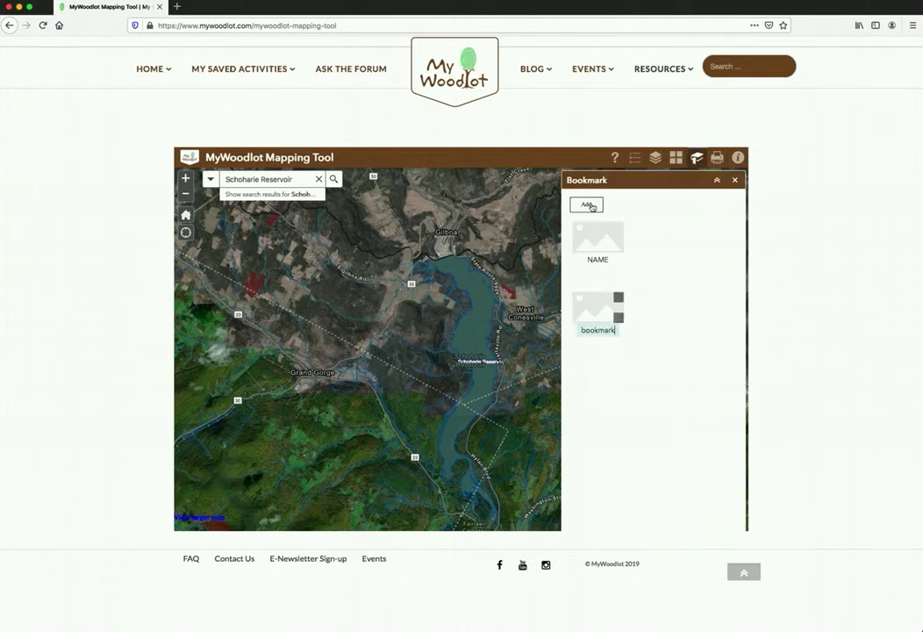
{"action": "double_click", "coordinate": [584, 328]}
{"action": "type", "text": "Schoharie"}
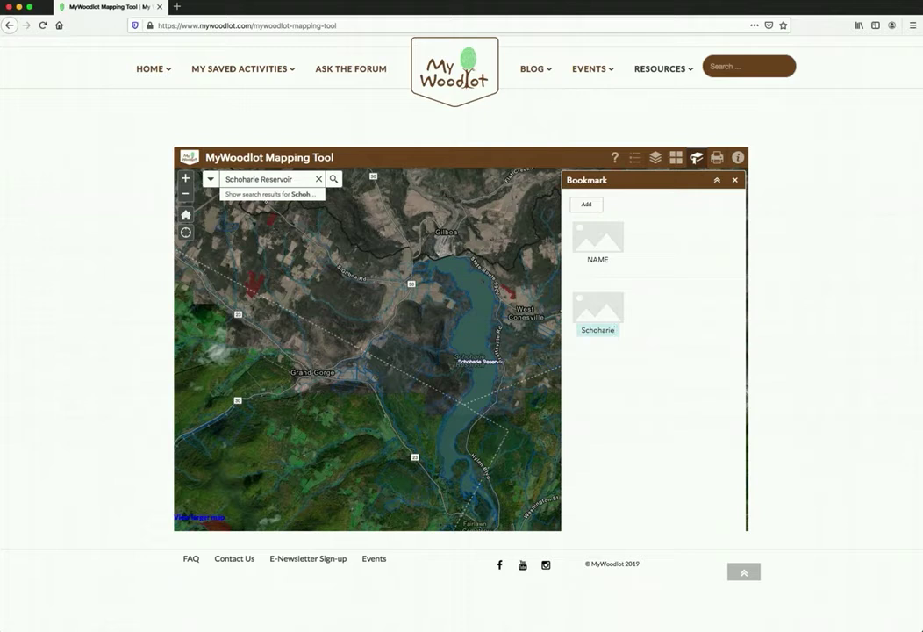
{"action": "left_click", "coordinate": [610, 311]}
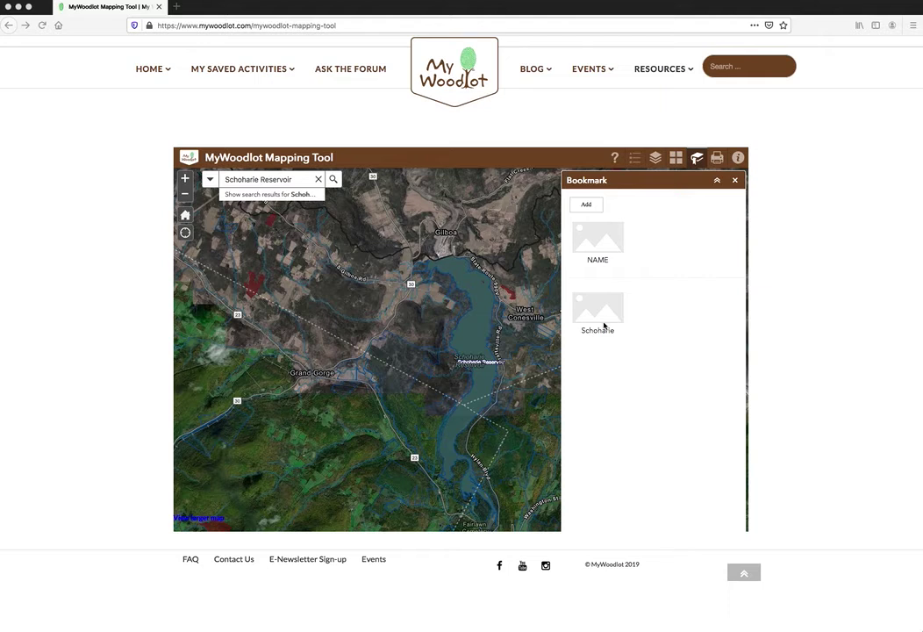
{"action": "left_click", "coordinate": [604, 326]}
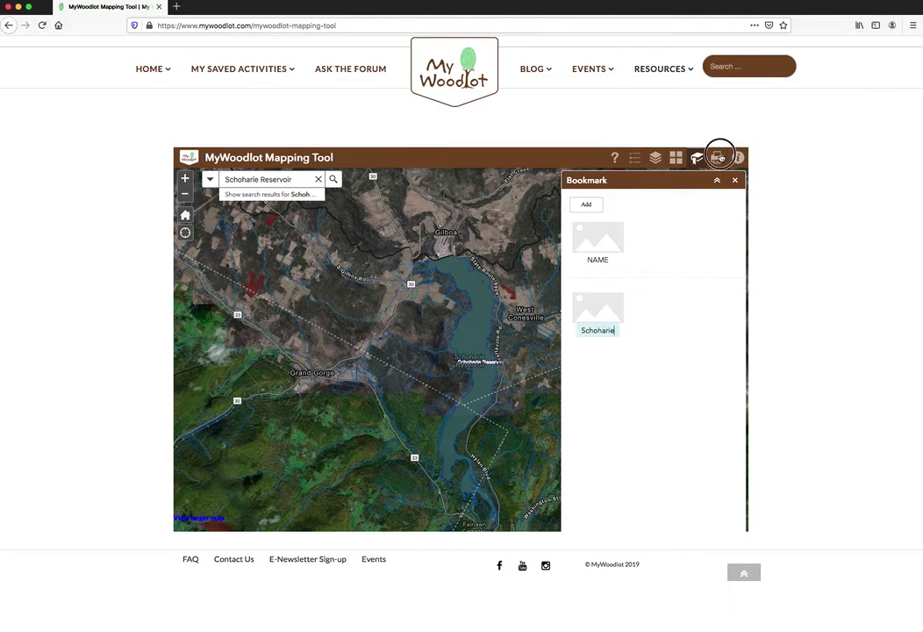
Step: Set the map title for printing to Schoharie, keeping the A3 Landscape layout
{"action": "left_click", "coordinate": [718, 158]}
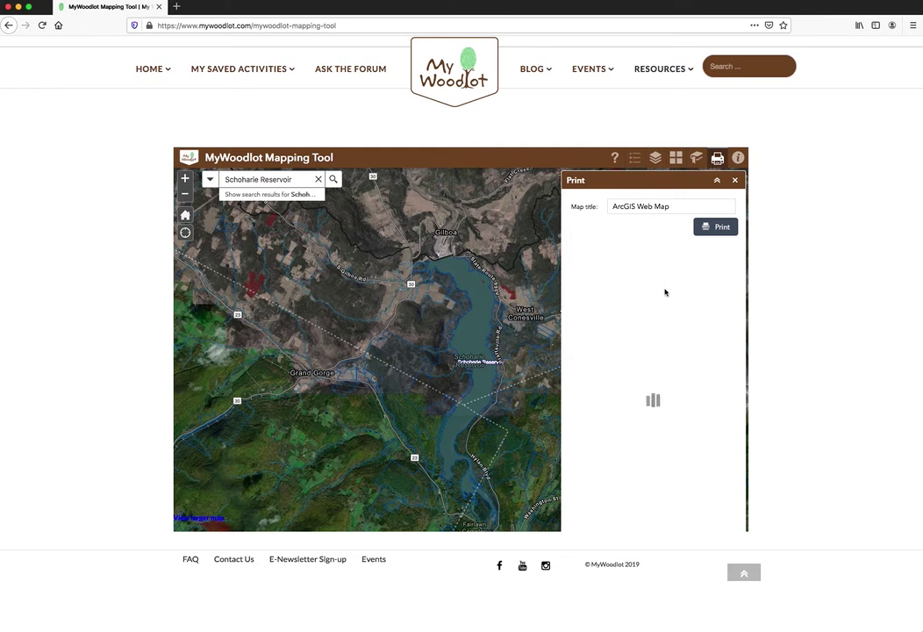
{"action": "left_click_drag", "start_coordinate": [672, 206], "coordinate": [595, 204]}
{"action": "type", "text": "Sc"}
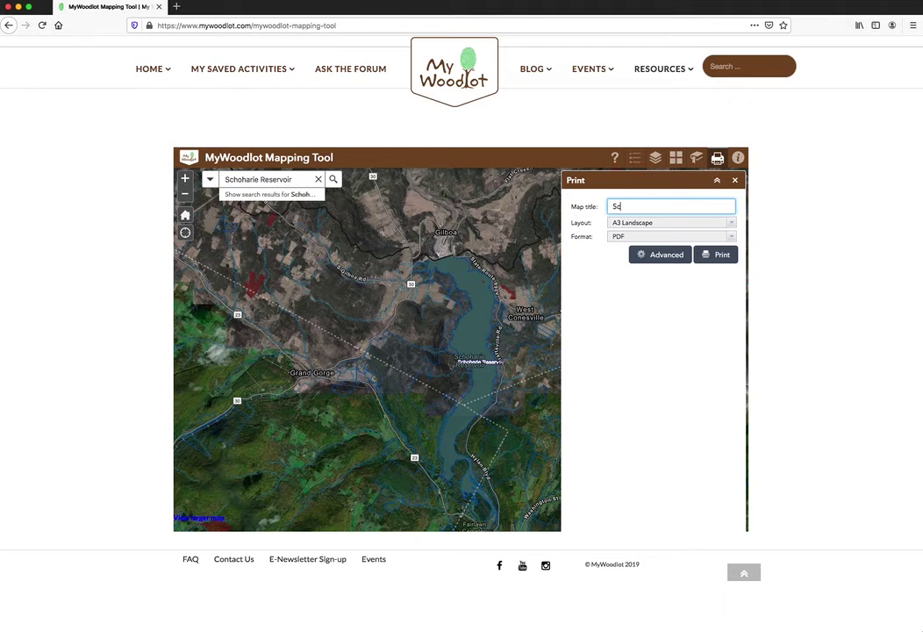
{"action": "type", "text": "hoharie"}
{"action": "left_click", "coordinate": [728, 223]}
{"action": "left_click", "coordinate": [732, 225]}
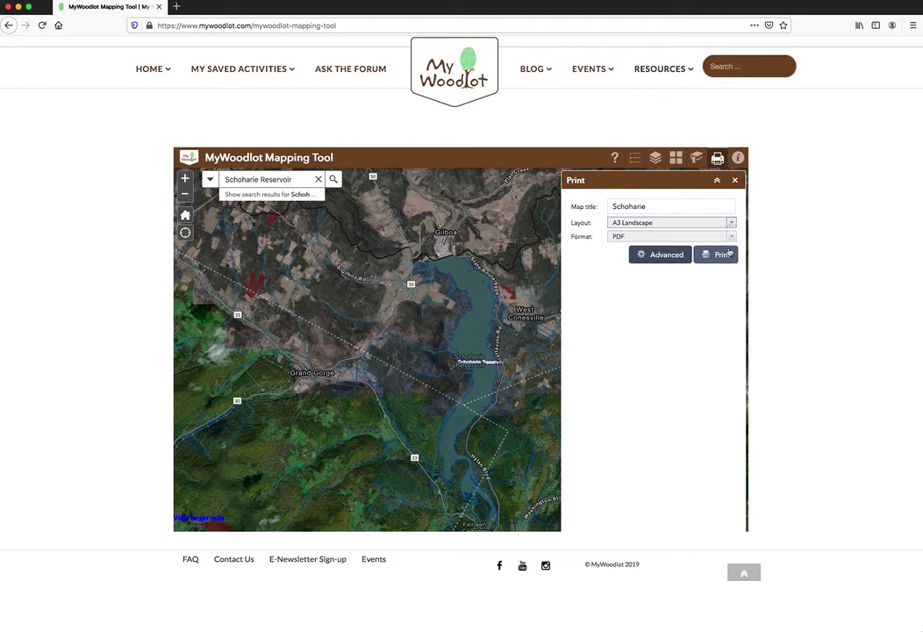
Step: Try JPG as the print format and switch it back to PDF
{"action": "left_click", "coordinate": [730, 236]}
{"action": "left_click", "coordinate": [656, 270]}
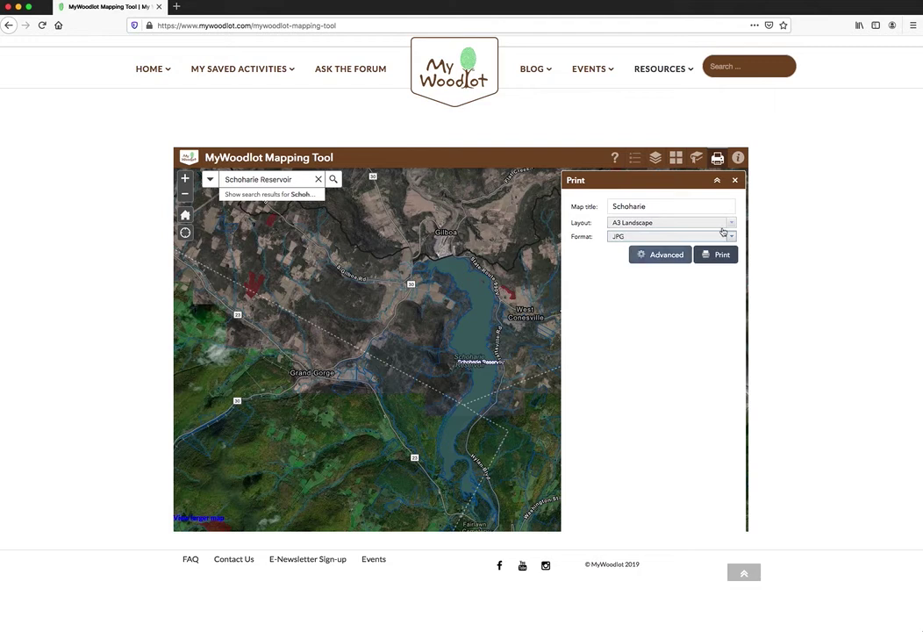
{"action": "left_click", "coordinate": [732, 236]}
{"action": "left_click", "coordinate": [641, 281]}
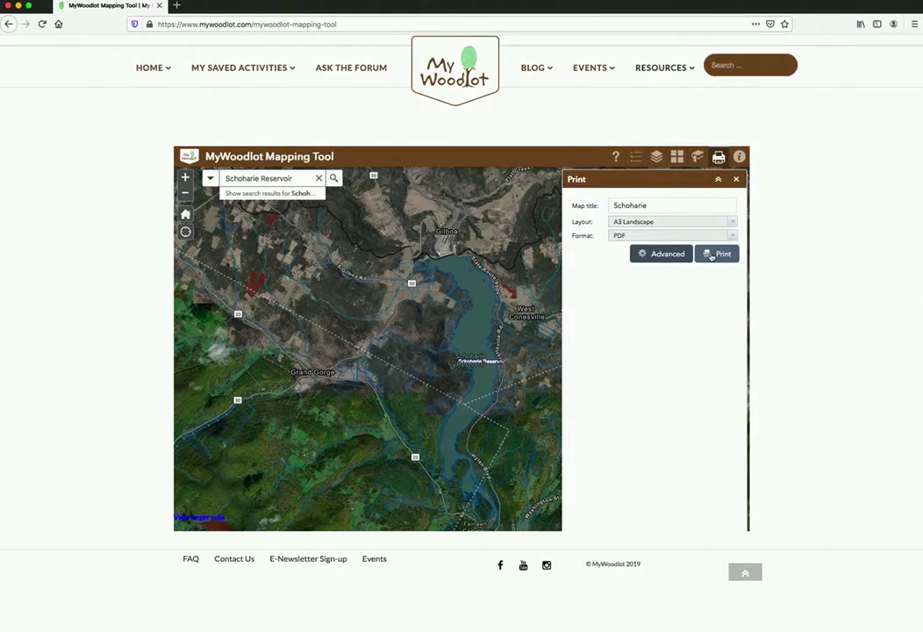
Step: Generate the Schoharie map printout and open the finished PDF
{"action": "left_click", "coordinate": [712, 255]}
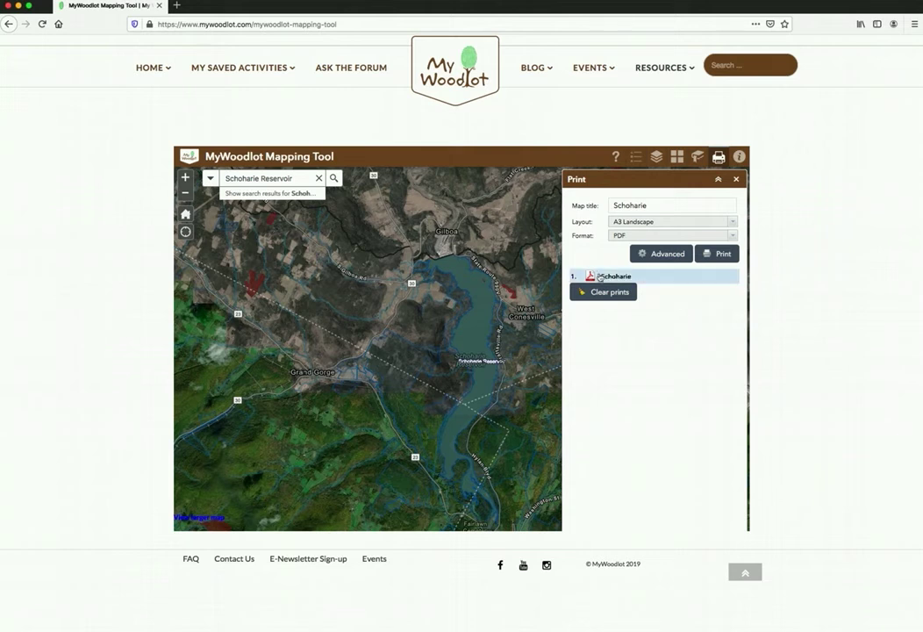
{"action": "left_click", "coordinate": [603, 276]}
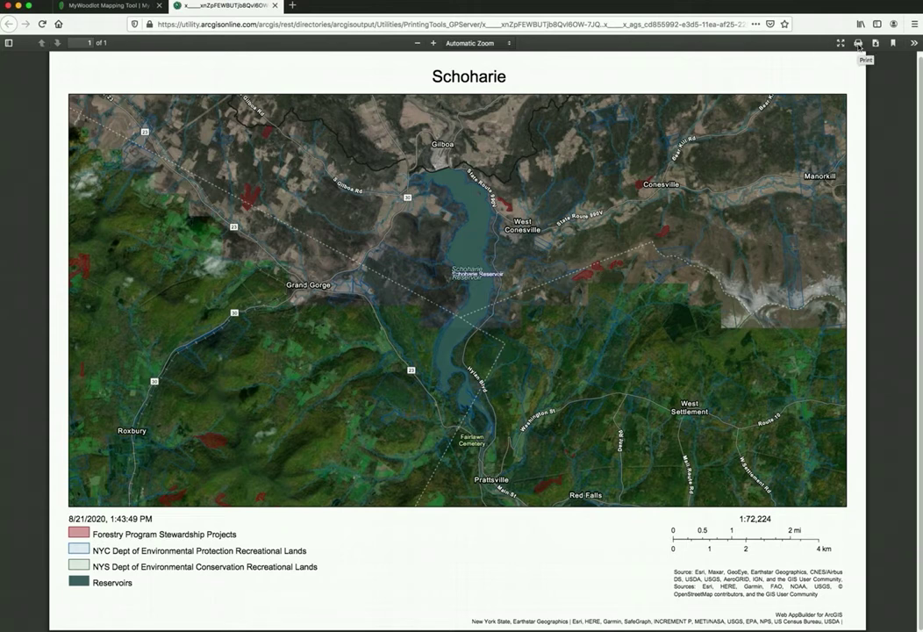
Step: Bring up the print settings for the Schoharie map PDF and cancel without printing
{"action": "left_click", "coordinate": [858, 45]}
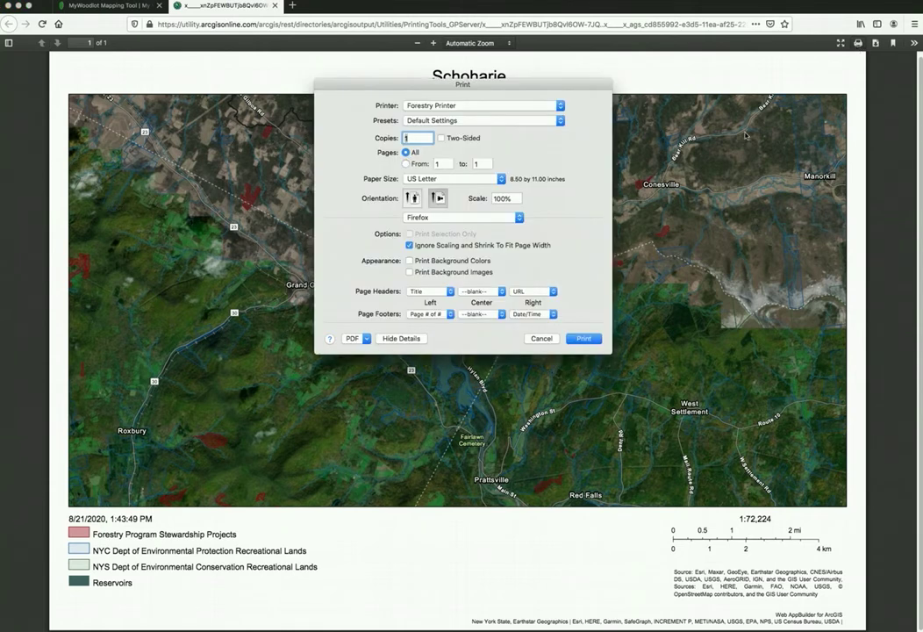
{"action": "left_click", "coordinate": [544, 338]}
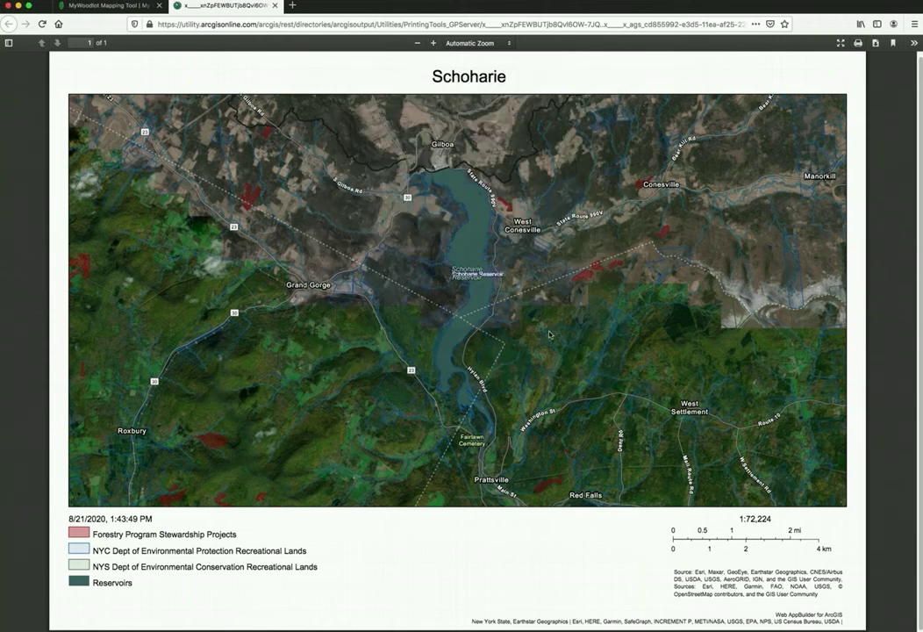
{"action": "left_click", "coordinate": [883, 46]}
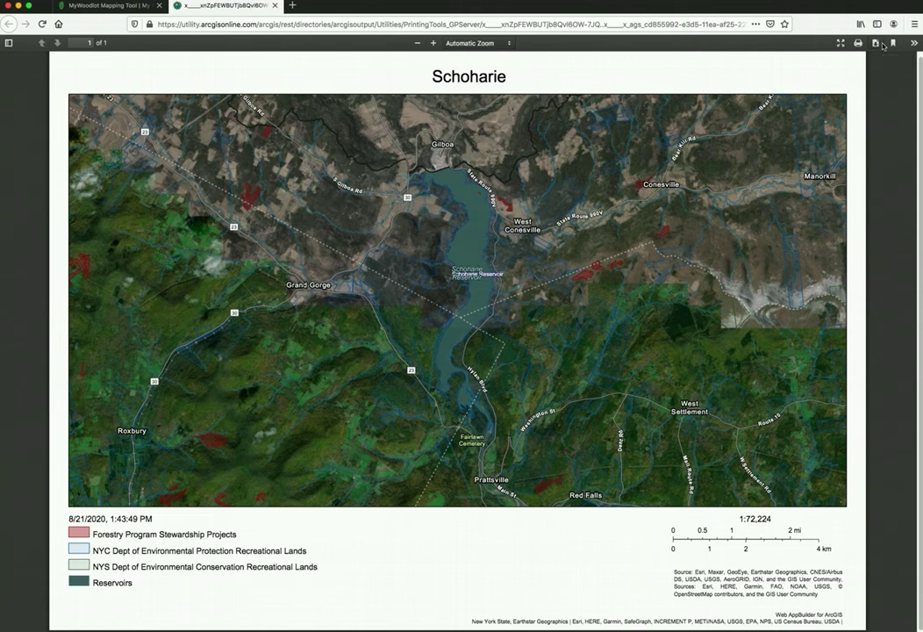